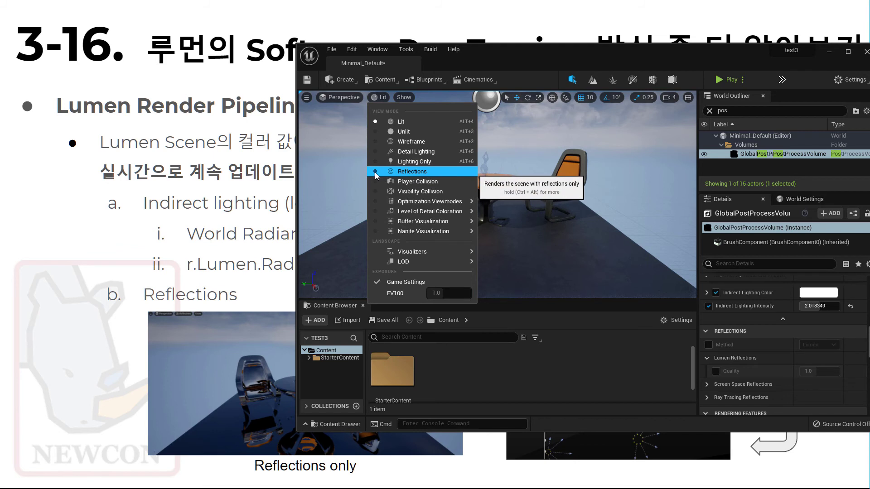
# Step: Switch the viewport to the Reflections view mode and examine the reflections beneath the table and chairs
pyautogui.click(672, 53)
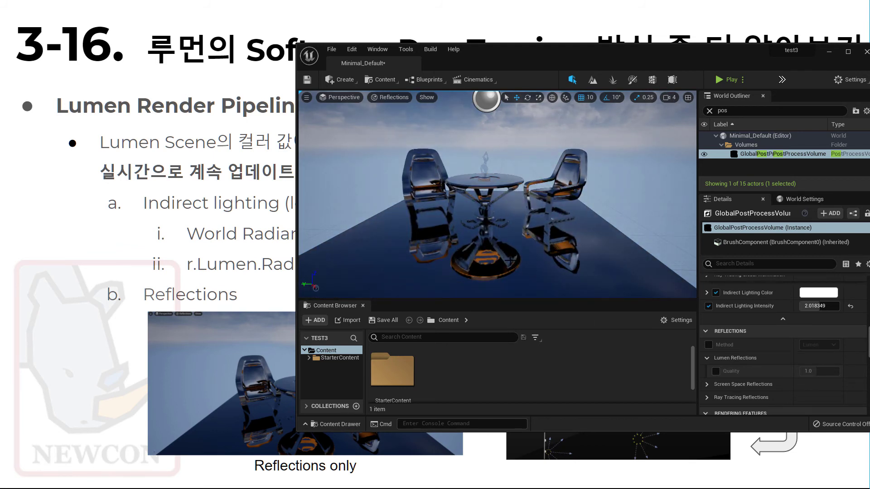
pyautogui.scroll(2, 469, 262)
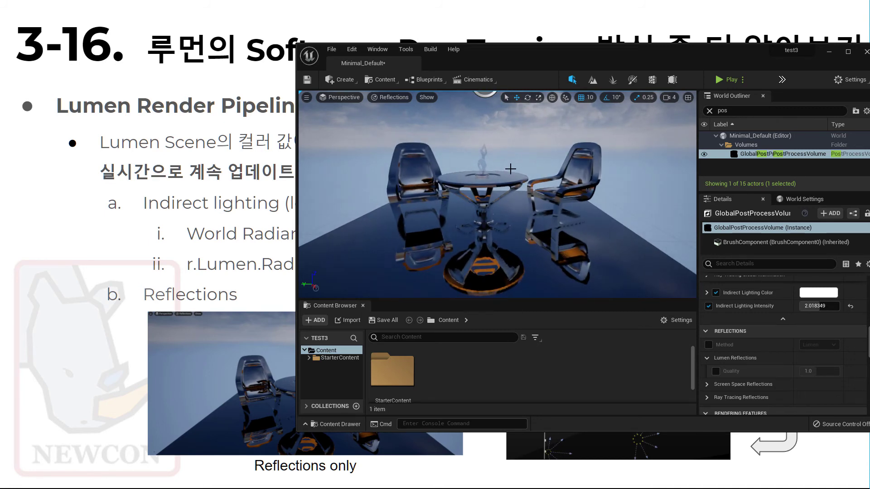
pyautogui.scroll(2, 459, 254)
pyautogui.moveTo(459, 253); pyautogui.dragTo(498, 234, button='right')
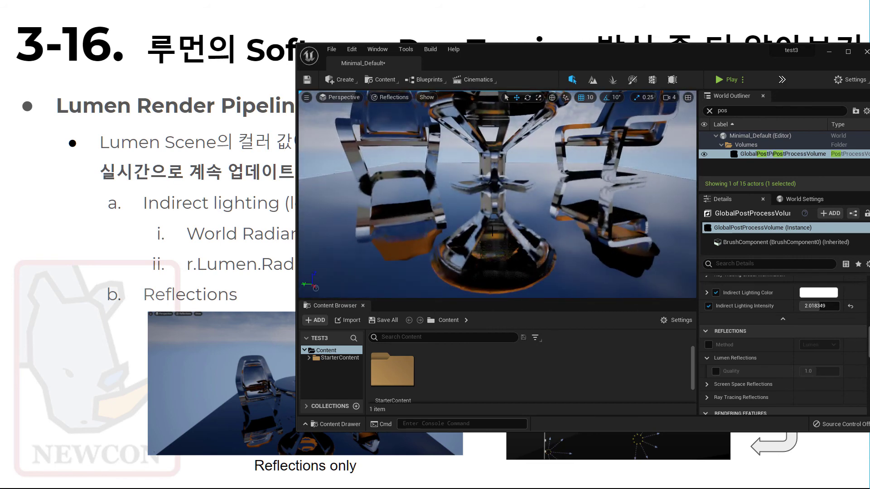
# Step: Enable Invert Middle Mouse Pan in the Level Editor viewport preferences and try panning the scene
pyautogui.click(355, 49)
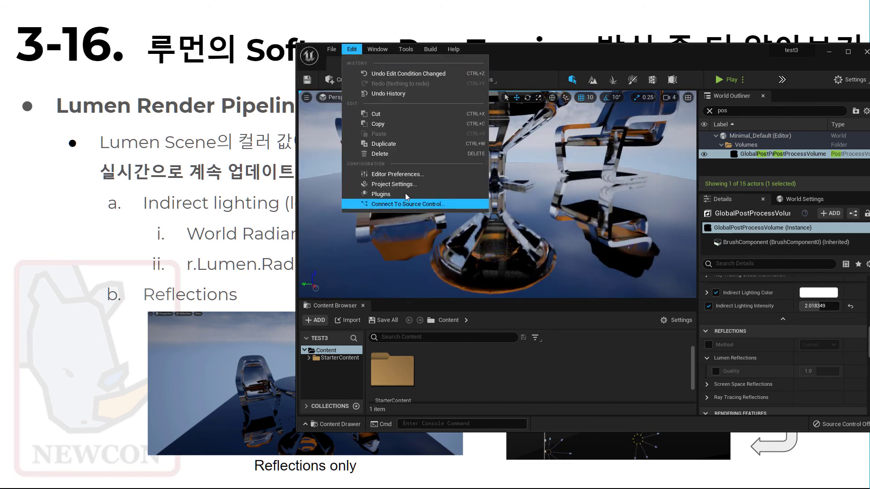
pyautogui.click(376, 171)
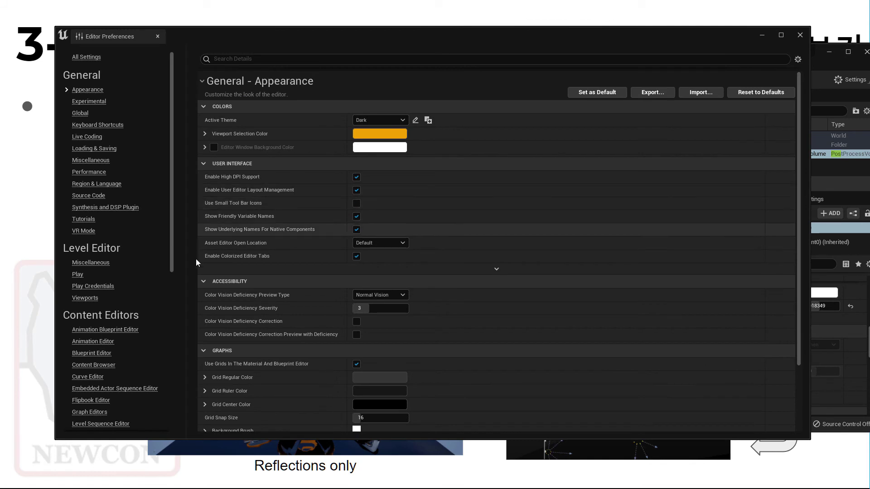
pyautogui.click(94, 301)
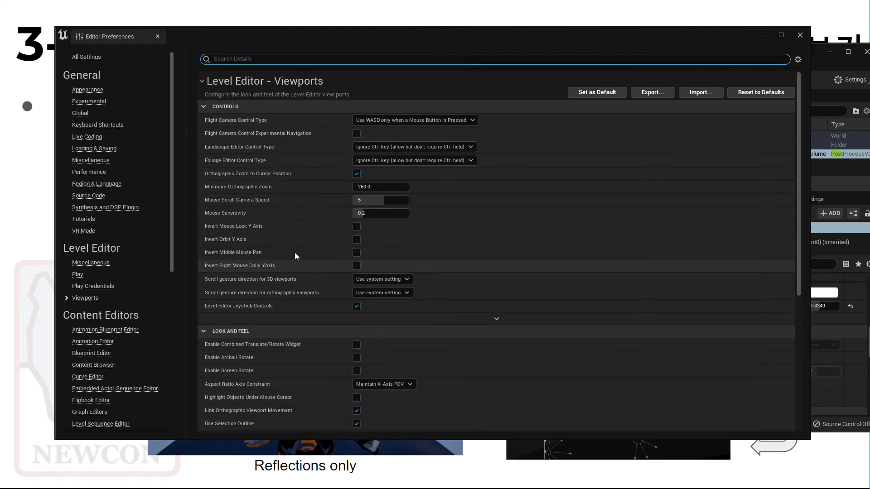
pyautogui.click(356, 252)
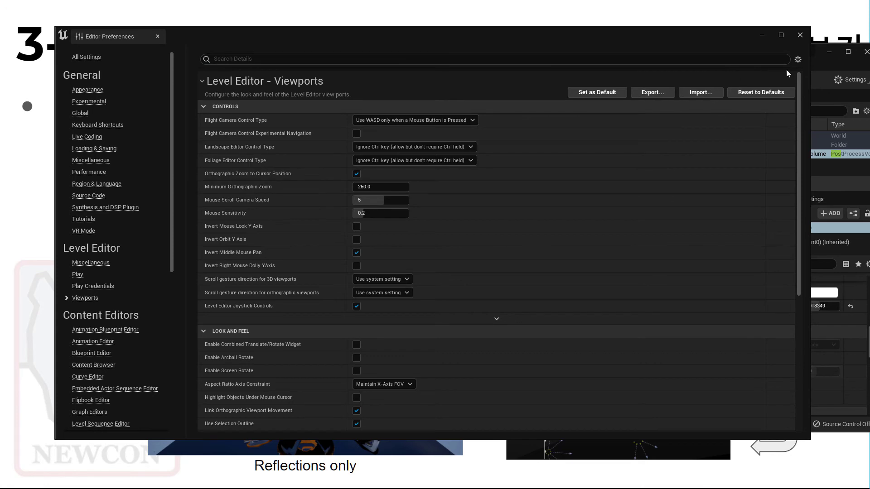
pyautogui.click(800, 34)
pyautogui.moveTo(475, 218); pyautogui.dragTo(428, 243, button='middle')
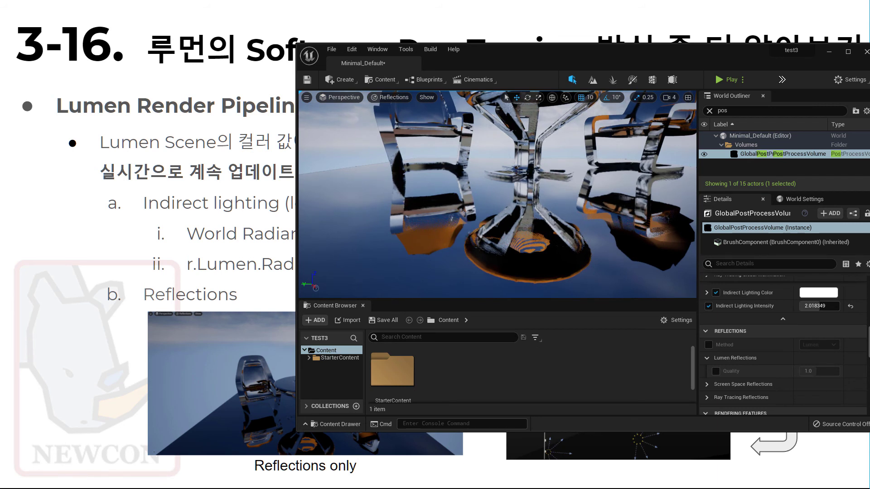
# Step: Return the viewport to Lit mode and turn on the Lumen Scene visualization to inspect the table and chairs
pyautogui.click(390, 98)
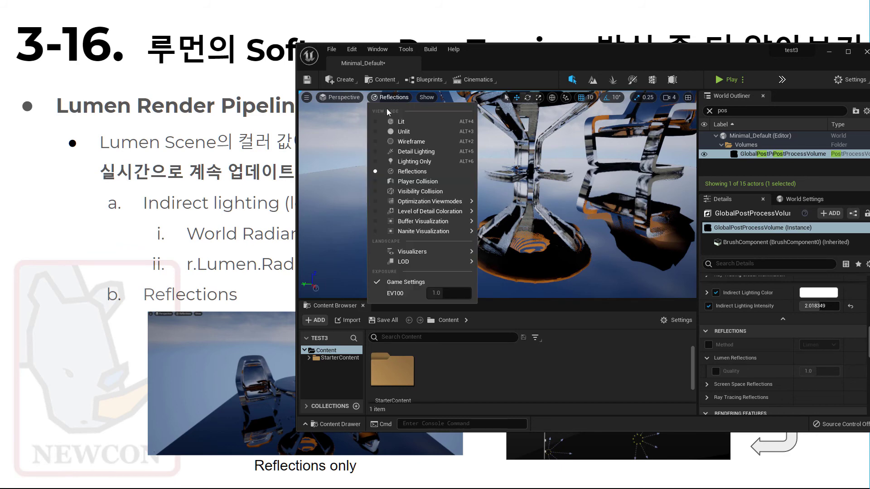
pyautogui.click(376, 122)
pyautogui.click(402, 97)
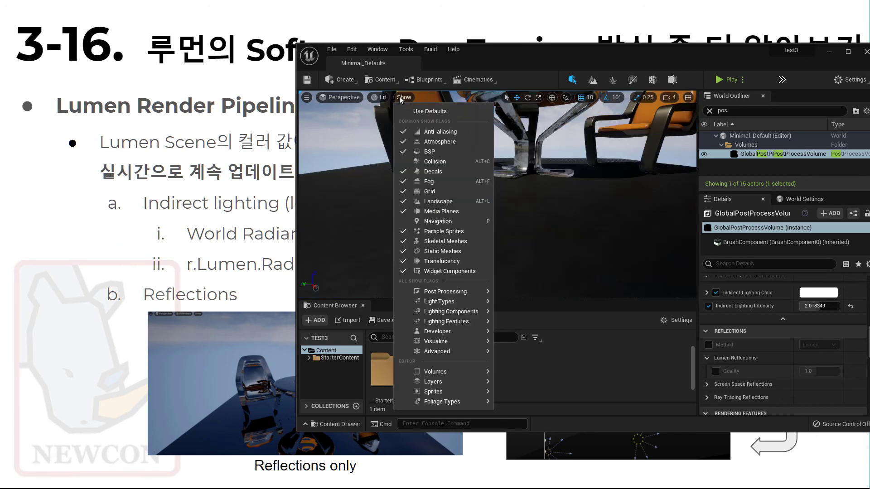
pyautogui.moveTo(437, 350)
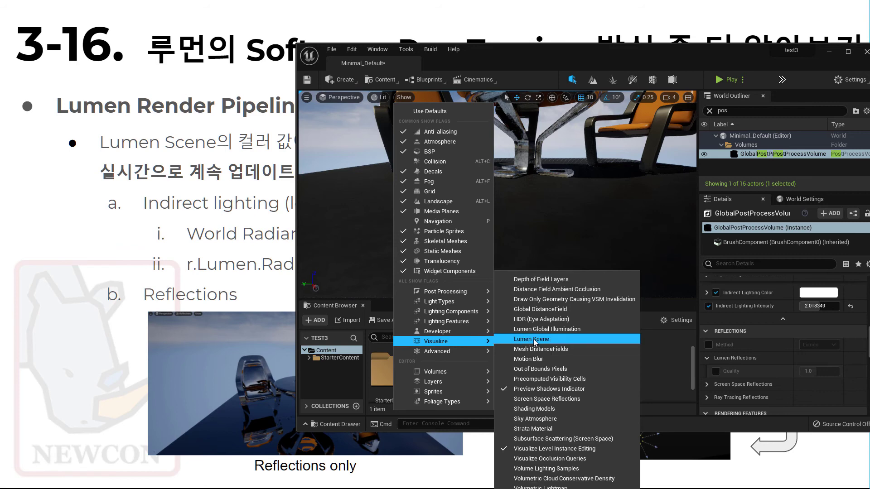
pyautogui.click(532, 339)
pyautogui.scroll(-6, 532, 206)
pyautogui.moveTo(477, 219)
pyautogui.keyDown('alt'); pyautogui.mouseDown()
pyautogui.moveTo(497, 254)
pyautogui.moveTo(480, 260)
pyautogui.moveTo(476, 235)
pyautogui.mouseUp(); pyautogui.keyUp('alt')
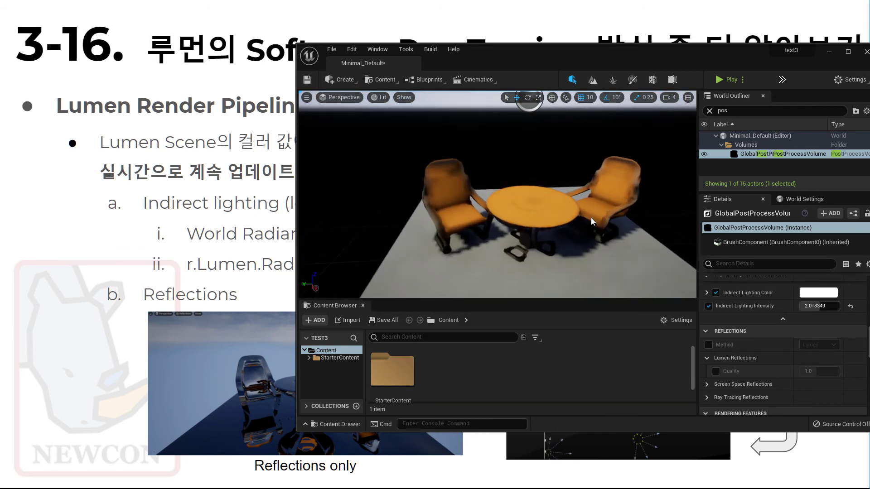
pyautogui.scroll(4, 569, 229)
pyautogui.moveTo(569, 229)
pyautogui.mouseDown(button='right')
pyautogui.moveTo(593, 259)
pyautogui.moveTo(580, 235)
pyautogui.mouseUp(button='right')
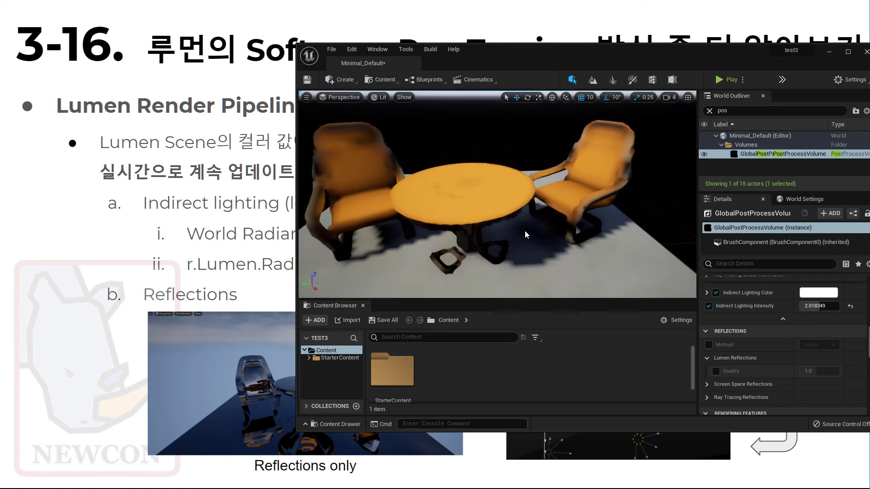
pyautogui.scroll(-4, 521, 235)
# Step: Clear the World Outliner search filter and enlarge the outliner to show the full actor list
pyautogui.moveTo(578, 53); pyautogui.dragTo(463, 44)
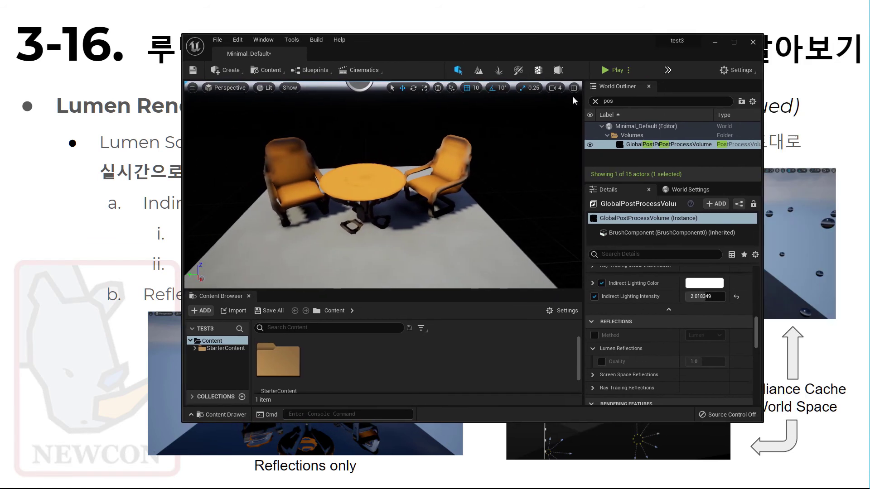
pyautogui.click(595, 101)
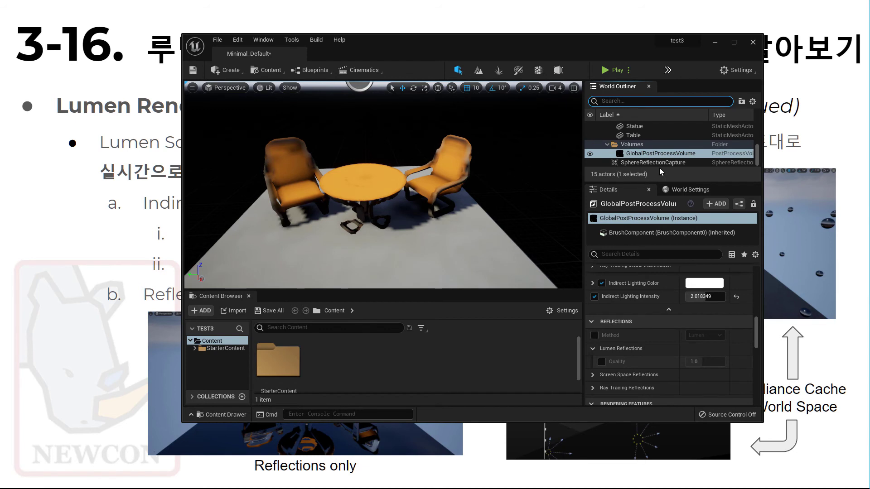
pyautogui.moveTo(648, 183); pyautogui.dragTo(642, 338)
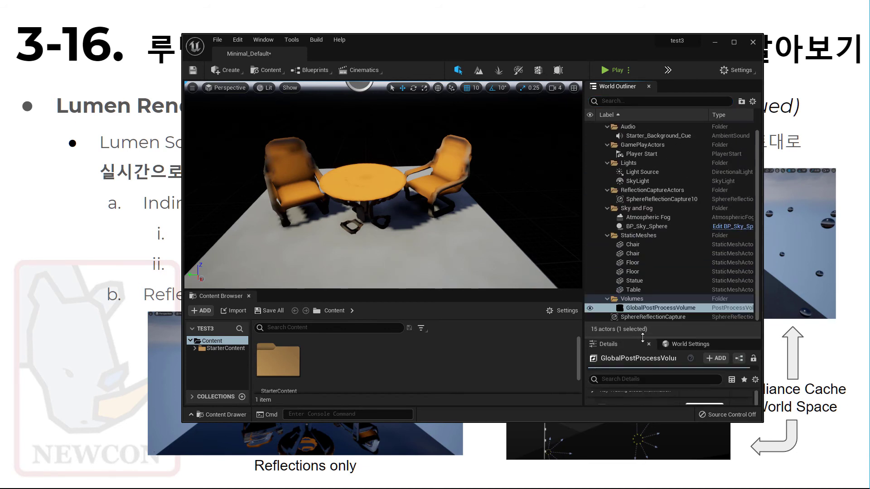
# Step: Set the mobility of the Light Source directional light to Movable
pyautogui.click(674, 176)
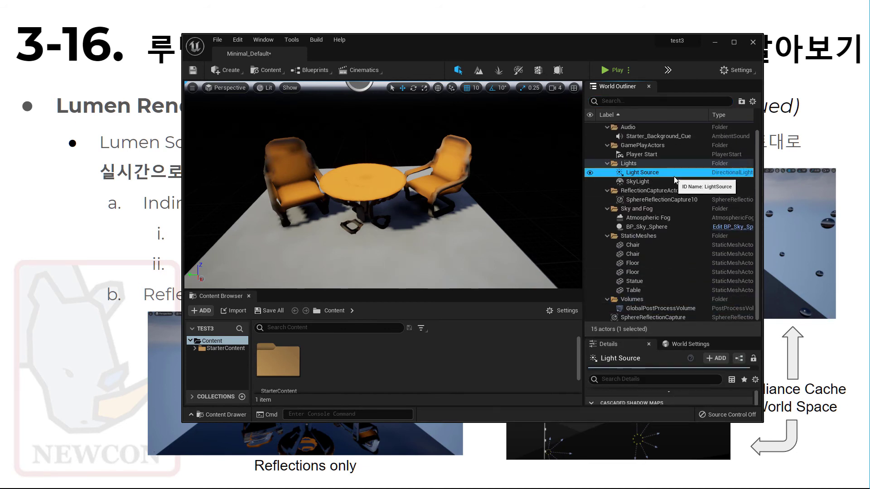
pyautogui.moveTo(757, 219); pyautogui.dragTo(757, 236)
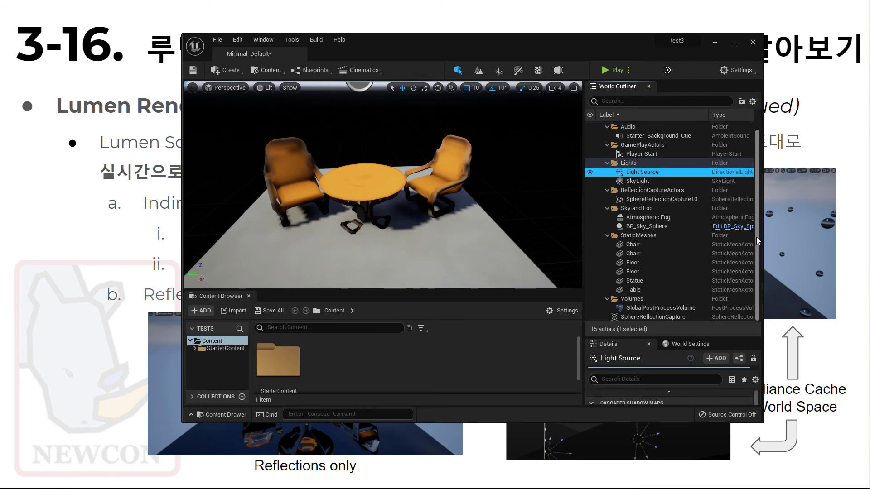
pyautogui.moveTo(677, 338); pyautogui.dragTo(676, 251)
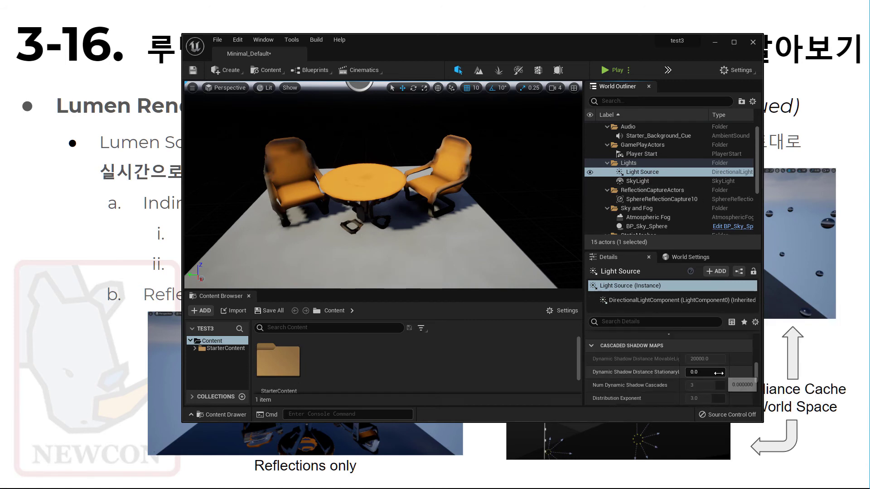
pyautogui.moveTo(758, 372); pyautogui.dragTo(755, 346)
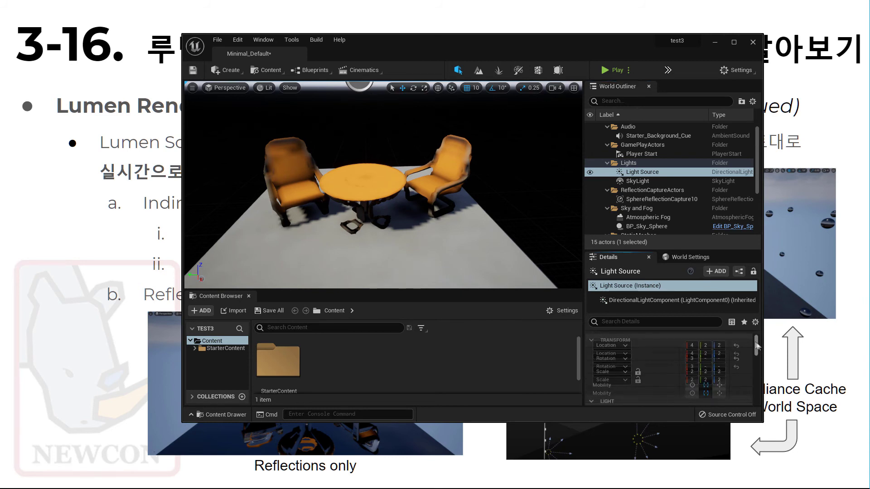
pyautogui.click(644, 173)
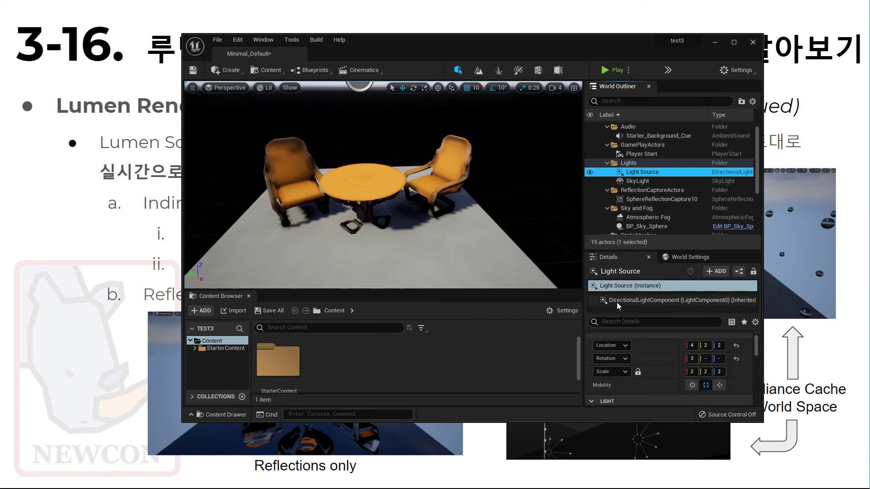
pyautogui.click(619, 286)
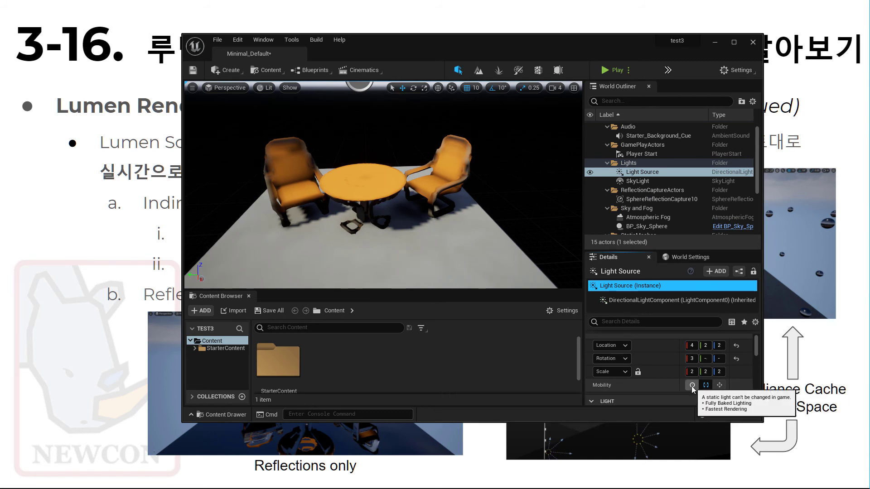
pyautogui.click(720, 385)
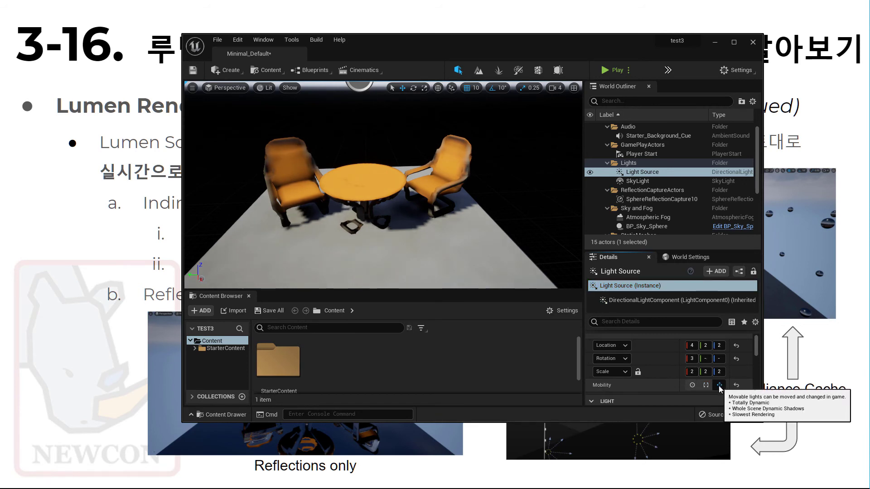
pyautogui.click(708, 385)
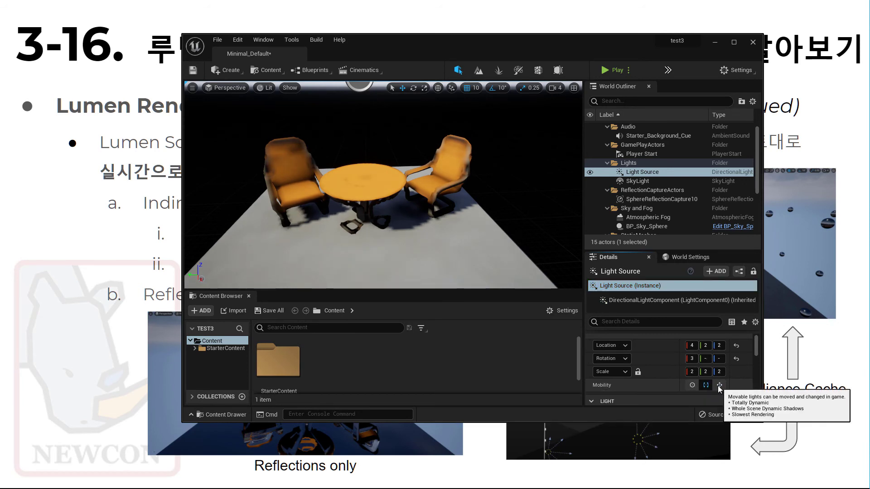
pyautogui.click(719, 385)
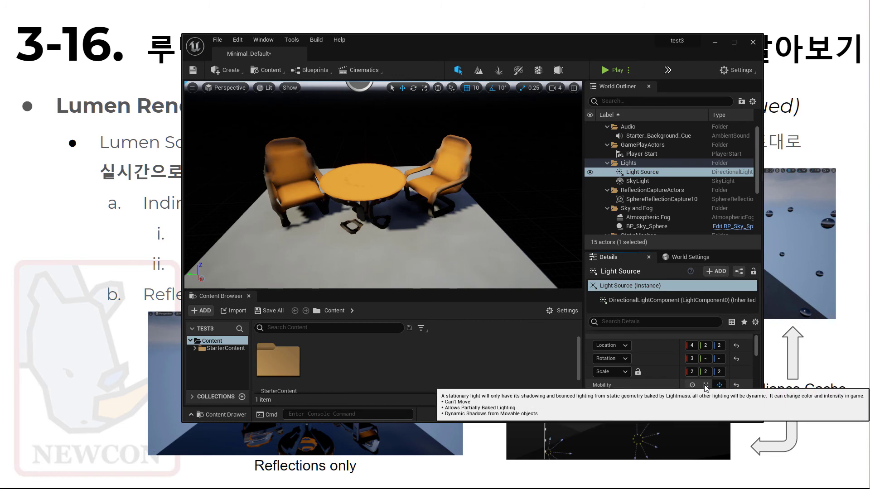
pyautogui.click(706, 385)
pyautogui.click(720, 385)
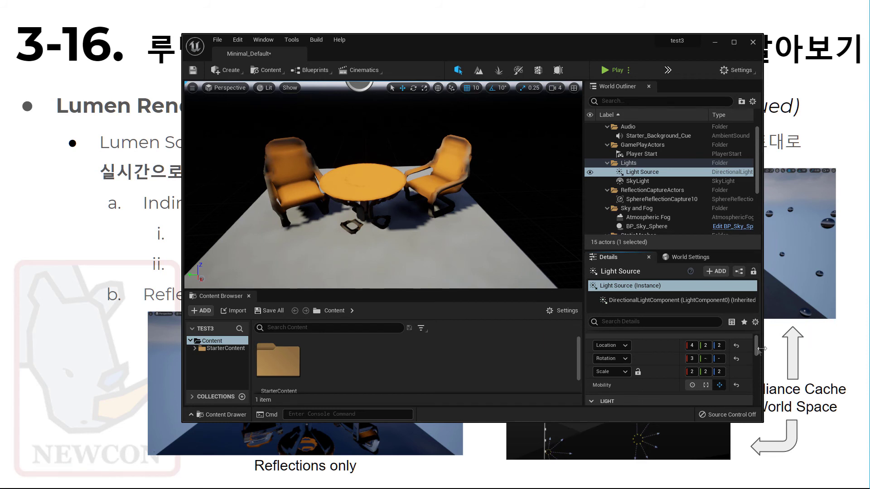
# Step: Reset the Light Source's rotation and location to their default values
pyautogui.moveTo(758, 347); pyautogui.dragTo(755, 344)
pyautogui.click(737, 367)
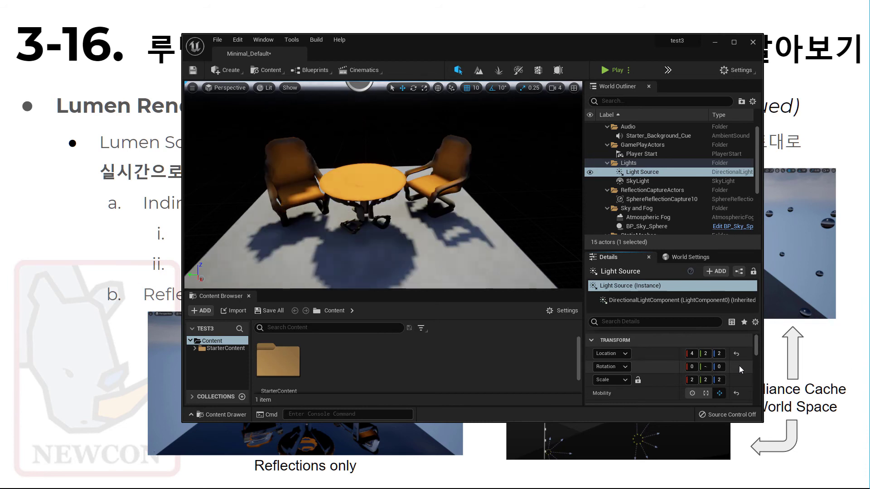
pyautogui.press('s')
pyautogui.press('a')
pyautogui.moveTo(310, 229); pyautogui.dragTo(340, 240, button='right')
pyautogui.click(739, 354)
# Step: Duplicate the Light Source beside the original and change the copy's Y rotation so shadows fall on the floor
pyautogui.keyDown('alt'); pyautogui.moveTo(410, 198); pyautogui.dragTo(413, 186); pyautogui.keyUp('alt')
pyautogui.moveTo(709, 369)
pyautogui.mouseDown()
pyautogui.moveTo(725, 369)
pyautogui.moveTo(703, 368)
pyautogui.mouseUp()
pyautogui.press('w')
pyautogui.moveTo(530, 263); pyautogui.dragTo(527, 270, button='right')
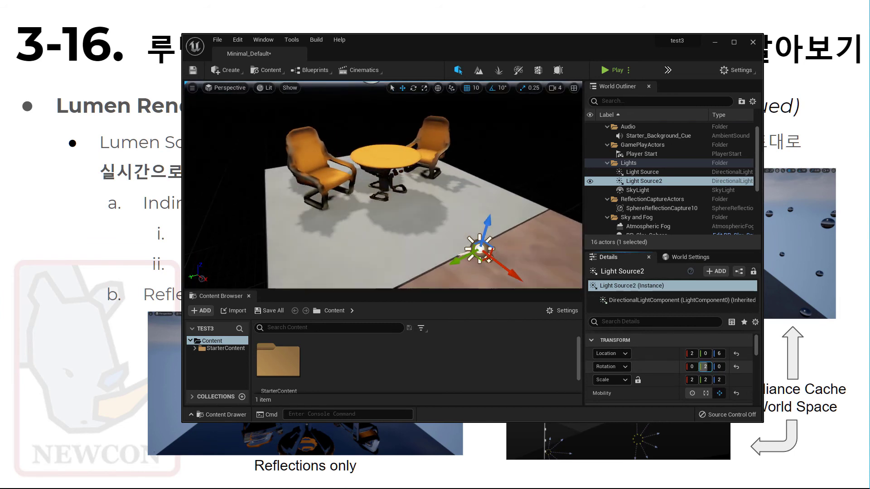
pyautogui.moveTo(372, 227)
pyautogui.keyDown('alt'); pyautogui.mouseDown()
pyautogui.moveTo(338, 222)
pyautogui.moveTo(369, 222)
pyautogui.mouseUp(); pyautogui.keyUp('alt')
# Step: Turn off the Lumen Scene visualization to show the normally rendered scene
pyautogui.moveTo(387, 58); pyautogui.dragTo(418, 56)
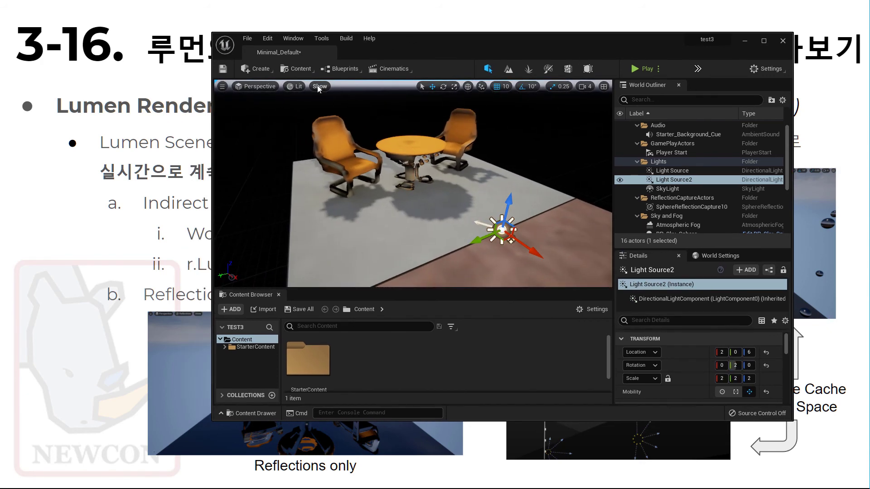
pyautogui.click(319, 86)
pyautogui.moveTo(352, 330)
pyautogui.click(513, 126)
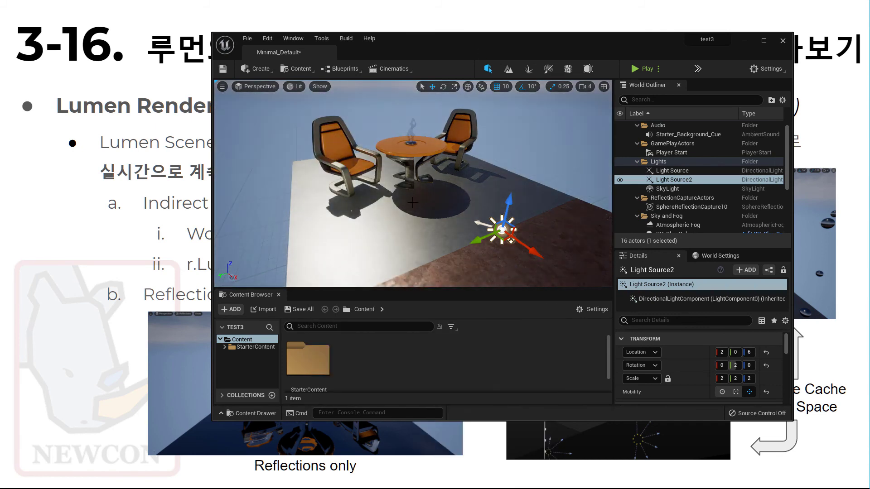
# Step: Adjust the Y rotation of Light Source2 and delete this duplicate directional light
pyautogui.moveTo(735, 366)
pyautogui.mouseDown()
pyautogui.moveTo(726, 366)
pyautogui.moveTo(736, 366)
pyautogui.mouseUp()
pyautogui.click(689, 174)
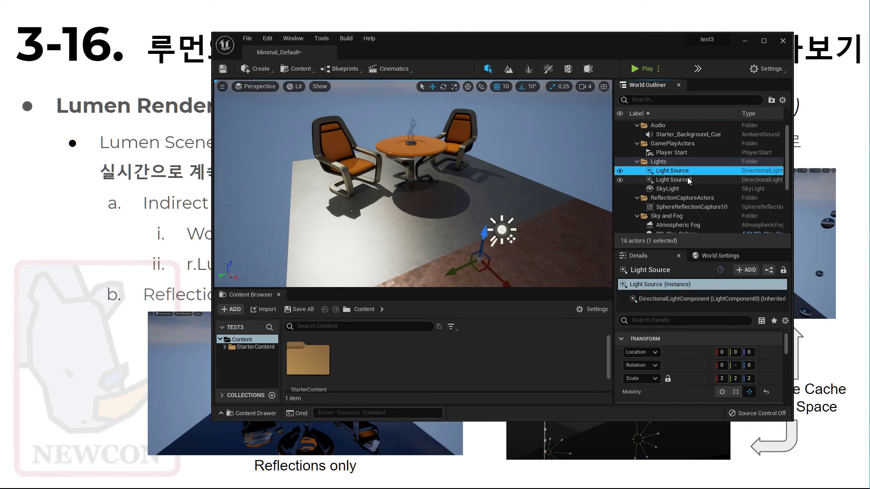
pyautogui.press('Delete')
# Step: Select the remaining Light Source and adjust its Y rotation
pyautogui.click(680, 171)
pyautogui.moveTo(731, 366); pyautogui.dragTo(747, 366)
pyautogui.click(765, 366)
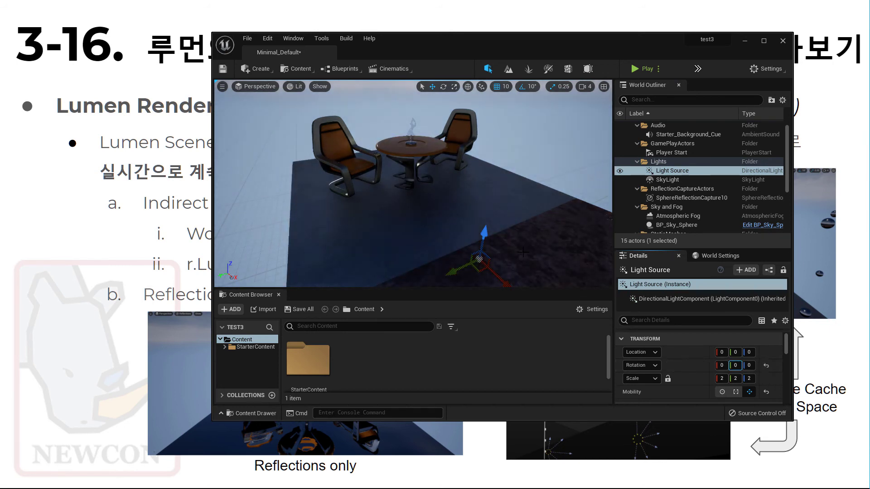
# Step: Raise the Light Source above the floor and rotate it to light the table and chairs at an angle
pyautogui.scroll(-5, 490, 227)
pyautogui.moveTo(420, 196); pyautogui.dragTo(440, 174)
pyautogui.press('e')
pyautogui.moveTo(440, 184); pyautogui.dragTo(439, 185)
pyautogui.press('w')
pyautogui.moveTo(383, 228); pyautogui.dragTo(477, 203, button='right')
pyautogui.scroll(2, 477, 205)
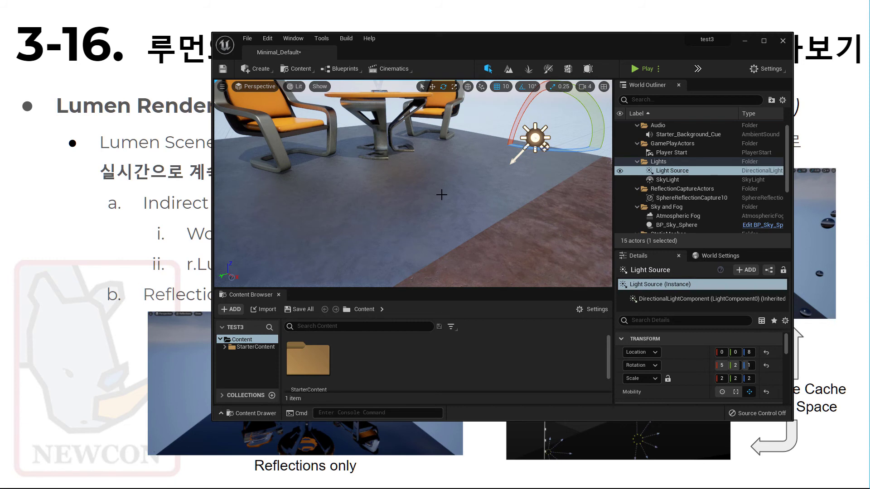
# Step: Examine the lighting on the chairs, table and floor from several viewpoints
pyautogui.moveTo(442, 185)
pyautogui.mouseDown(button='middle')
pyautogui.moveTo(453, 190)
pyautogui.moveTo(435, 191)
pyautogui.moveTo(445, 193)
pyautogui.mouseUp(button='middle')
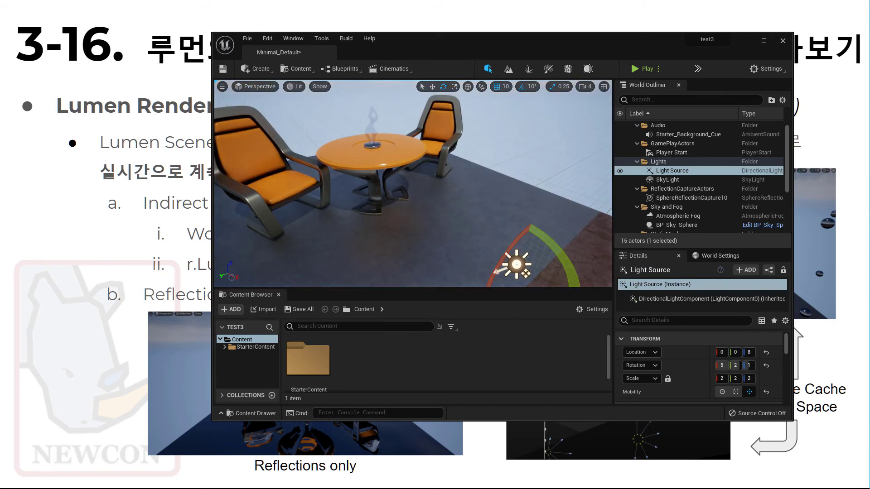
pyautogui.scroll(-3, 415, 189)
pyautogui.press('s')
pyautogui.moveTo(449, 196); pyautogui.dragTo(450, 196, button='right')
pyautogui.press('w')
pyautogui.moveTo(259, 231); pyautogui.dragTo(273, 229, button='right')
pyautogui.press('w')
pyautogui.moveTo(458, 209); pyautogui.dragTo(489, 202, button='right')
pyautogui.moveTo(563, 208); pyautogui.dragTo(566, 214)
pyautogui.moveTo(457, 178)
pyautogui.mouseDown(button='middle')
pyautogui.moveTo(483, 145)
pyautogui.moveTo(492, 182)
pyautogui.moveTo(457, 178)
pyautogui.mouseUp(button='middle')
pyautogui.scroll(-6, 420, 208)
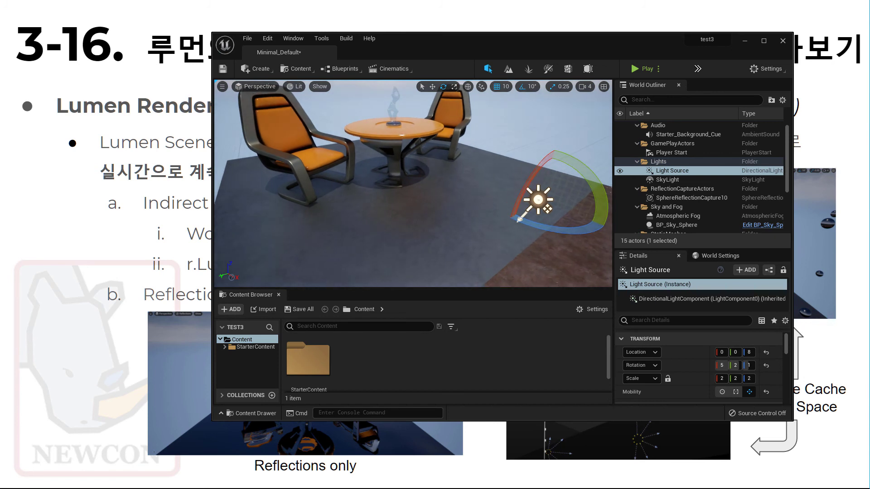
# Step: Select the grey floor beneath the chairs, open its M_Metal_Brushed_Nickel material and position the material editor beside the level view
pyautogui.scroll(3, 420, 207)
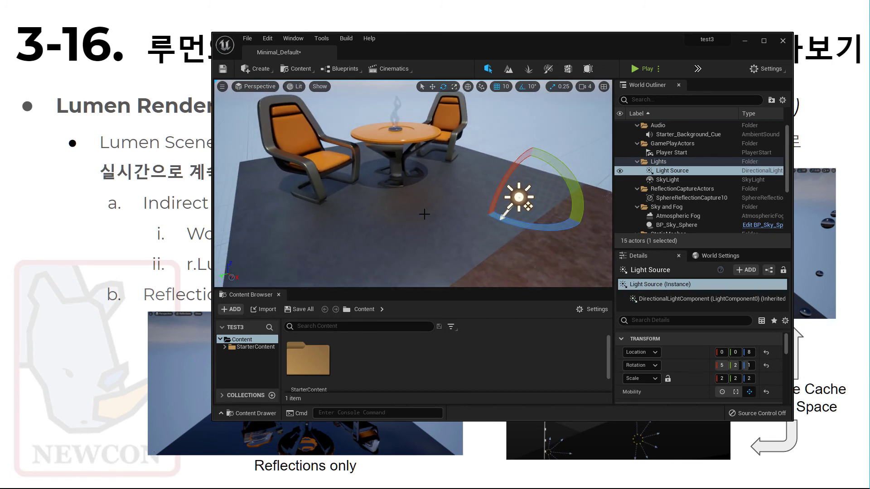
pyautogui.click(426, 211)
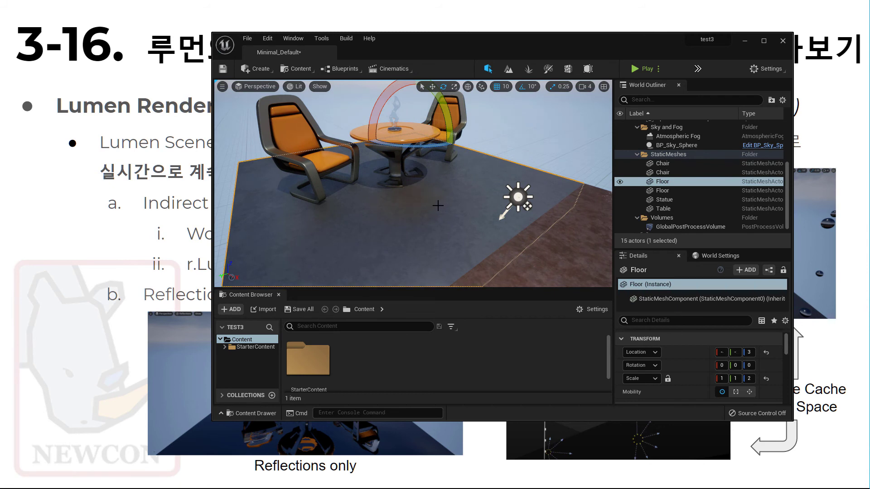
pyautogui.click(438, 206)
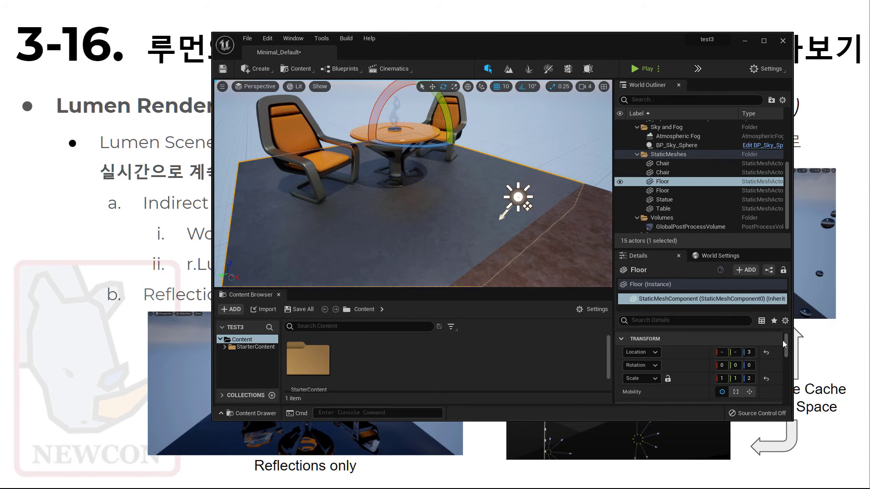
pyautogui.moveTo(784, 341); pyautogui.dragTo(783, 349)
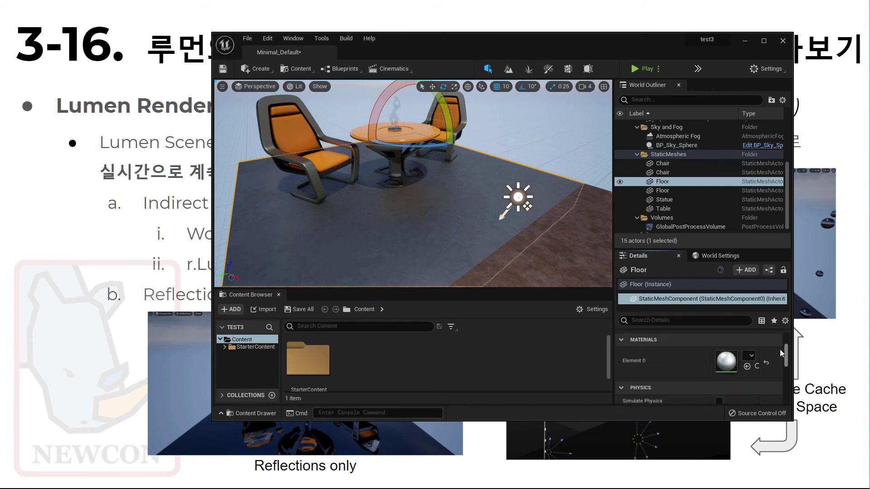
pyautogui.doubleClick(730, 362)
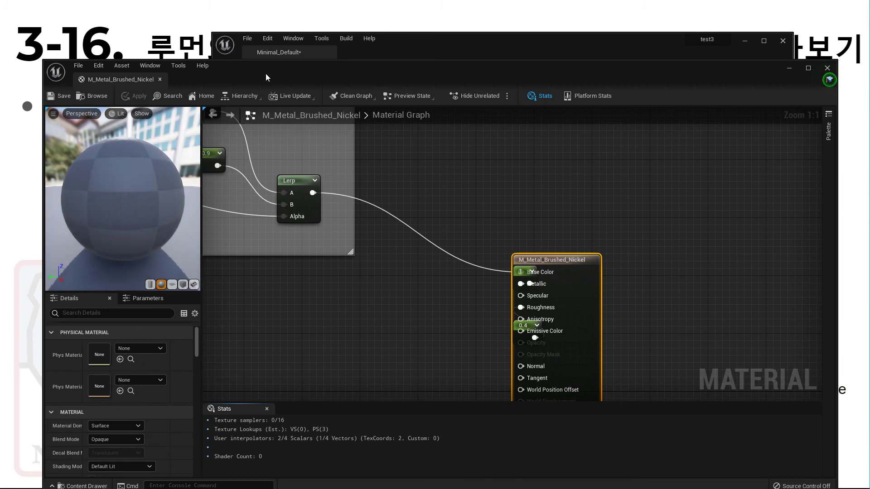
pyautogui.moveTo(279, 70); pyautogui.dragTo(590, 60)
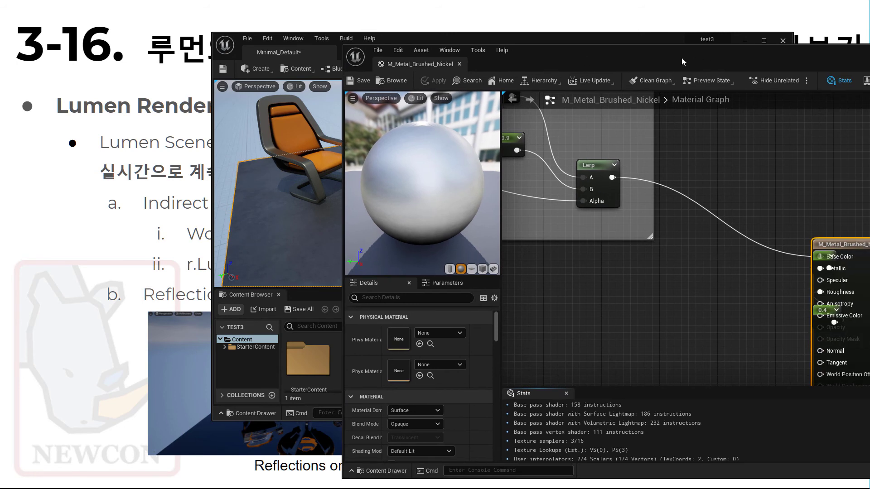
pyautogui.moveTo(681, 58); pyautogui.dragTo(600, 36)
# Step: Uncover the constants behind the material output node, set the Roughness constant to 0.1 and apply the material
pyautogui.moveTo(774, 239); pyautogui.dragTo(840, 209)
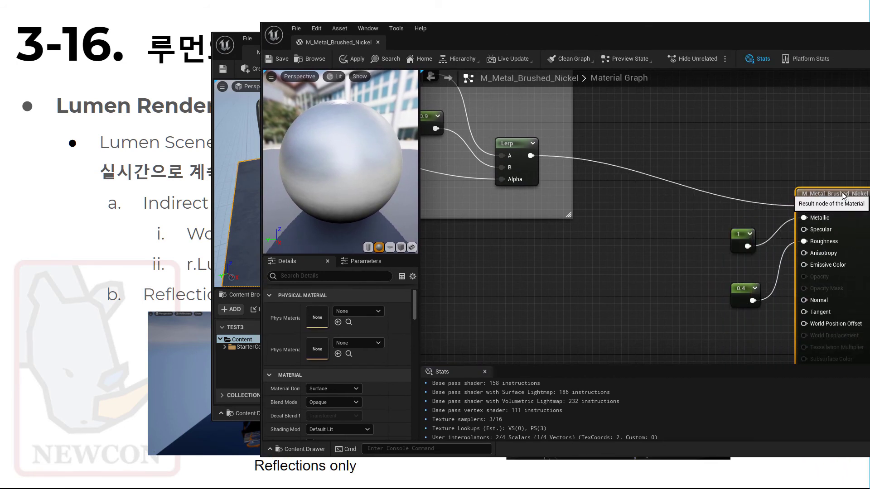
pyautogui.click(744, 289)
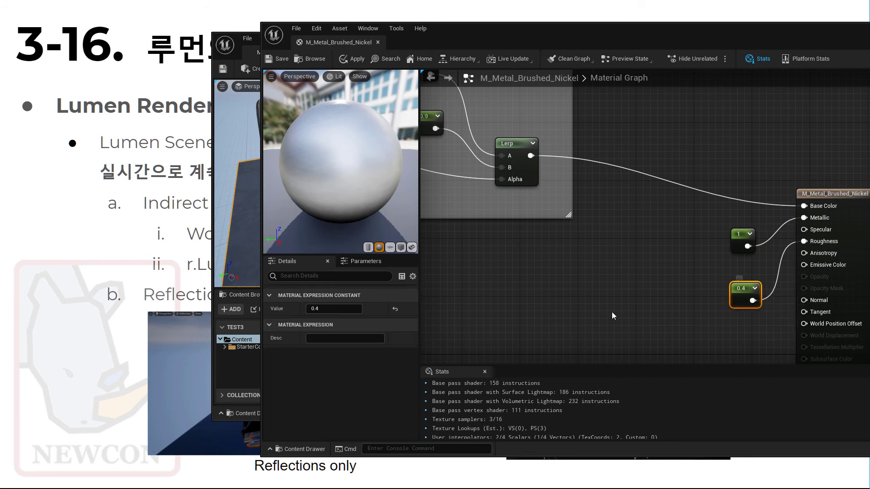
pyautogui.moveTo(463, 33); pyautogui.dragTo(683, 53)
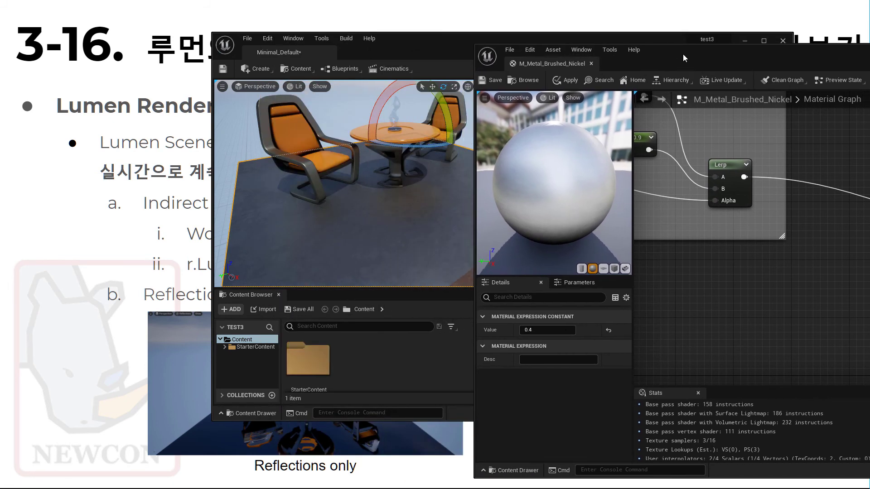
pyautogui.click(543, 330)
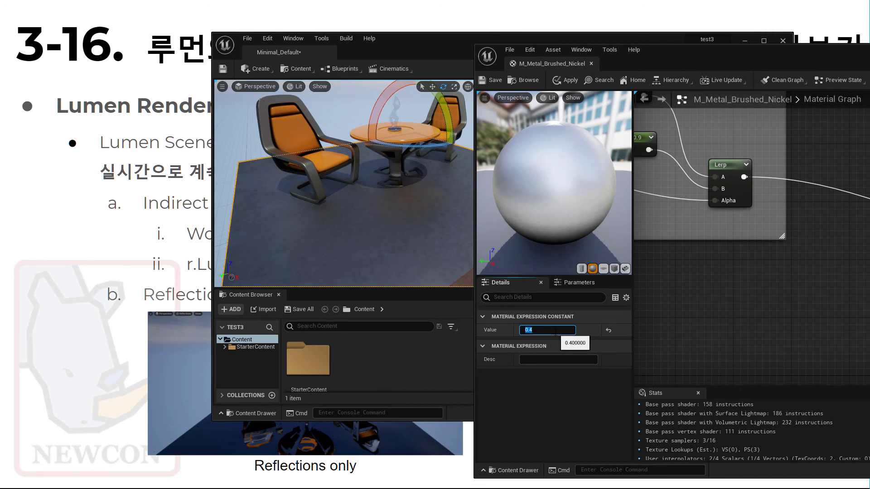
pyautogui.write('0.1')
pyautogui.press('Return')
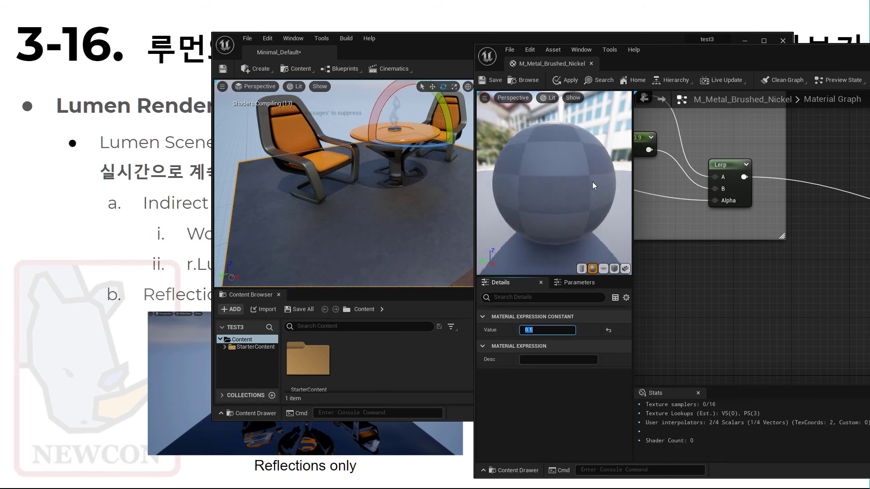
pyautogui.click(569, 81)
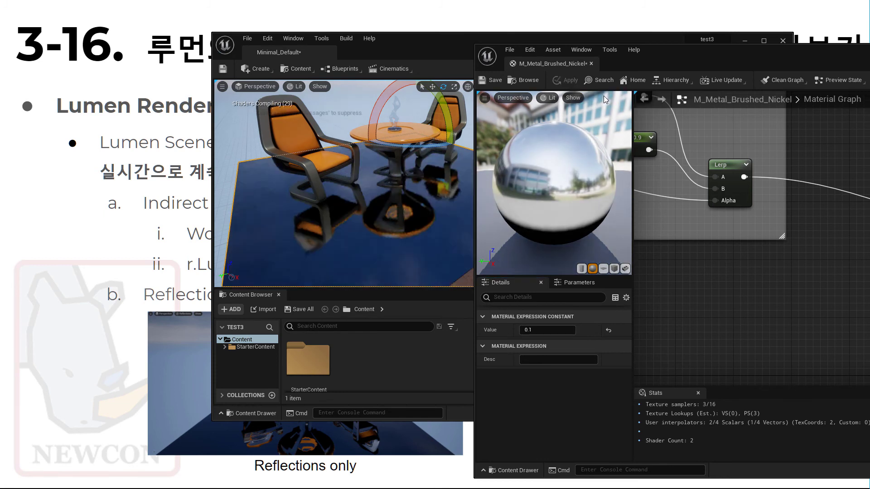
# Step: Examine the reflections of the chairs and table on the glossy floor from several viewpoints
pyautogui.moveTo(669, 57); pyautogui.dragTo(717, 61)
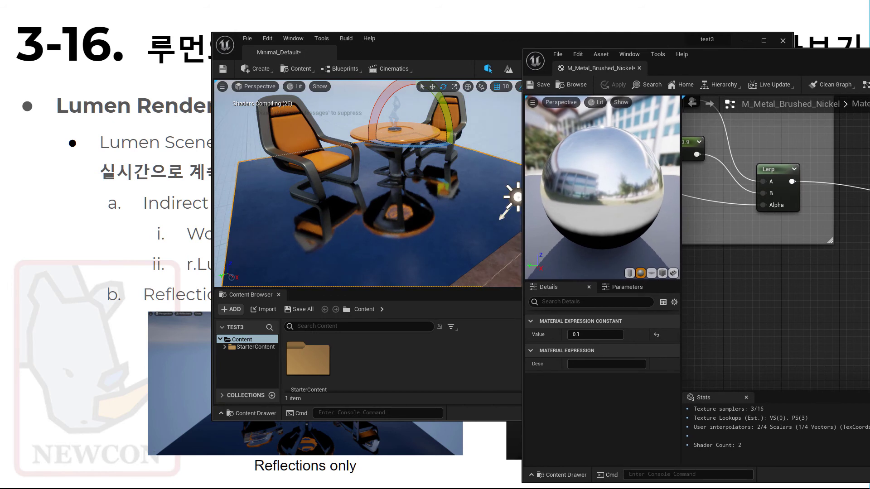
pyautogui.moveTo(370, 233); pyautogui.dragTo(403, 237, button='right')
pyautogui.moveTo(298, 239); pyautogui.dragTo(305, 243, button='right')
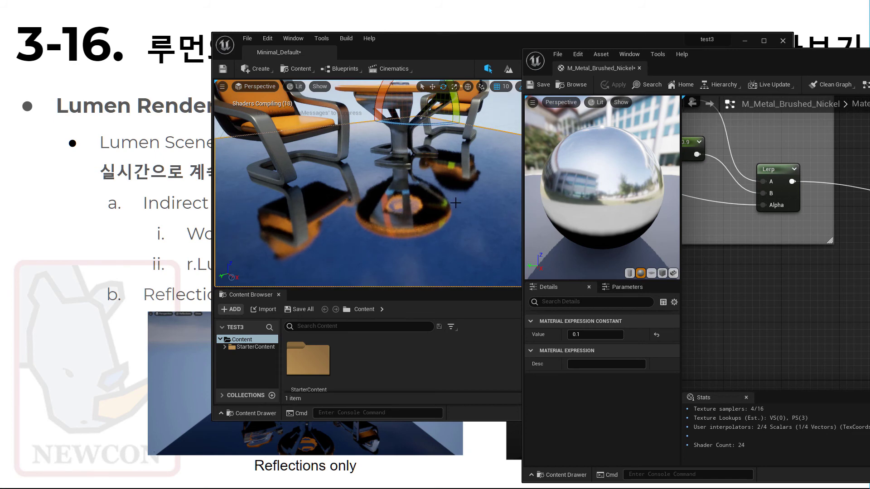
pyautogui.moveTo(448, 208); pyautogui.dragTo(429, 200, button='right')
pyautogui.moveTo(385, 224); pyautogui.dragTo(431, 207, button='right')
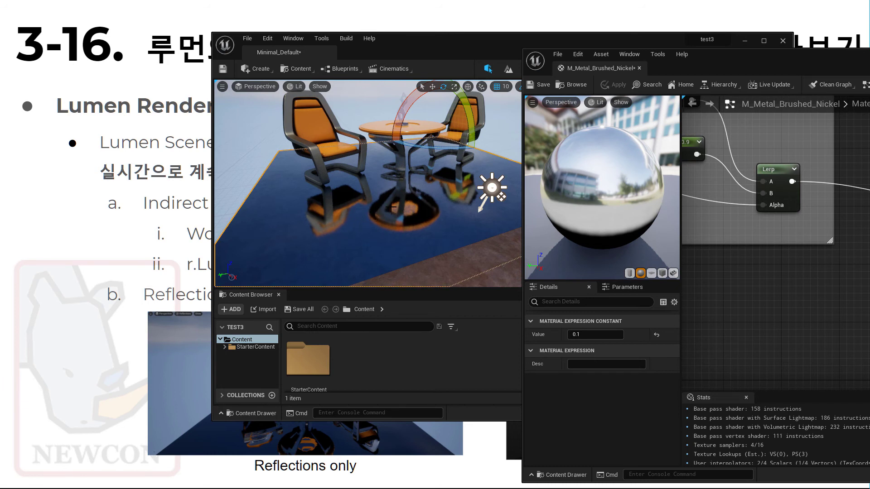
# Step: Set the material's Roughness constant to 0.4, apply the change and move the material editor clear of the level view
pyautogui.click(598, 334)
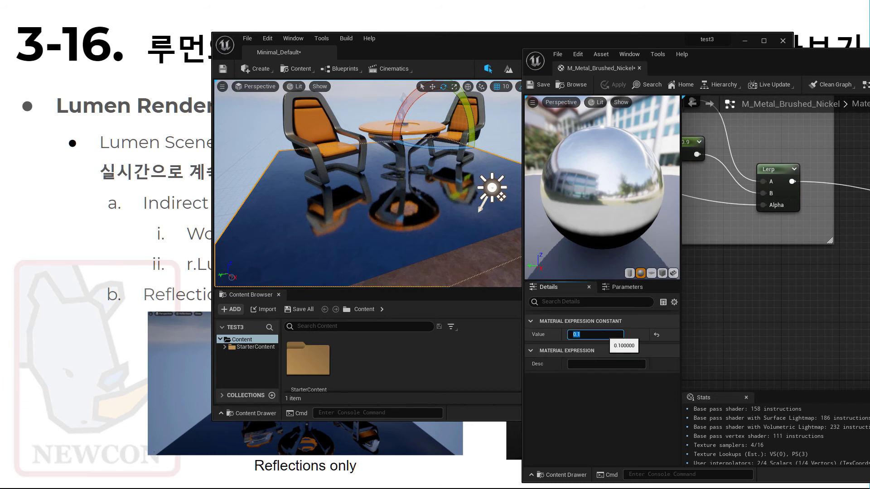
pyautogui.write('0.4')
pyautogui.press('Return')
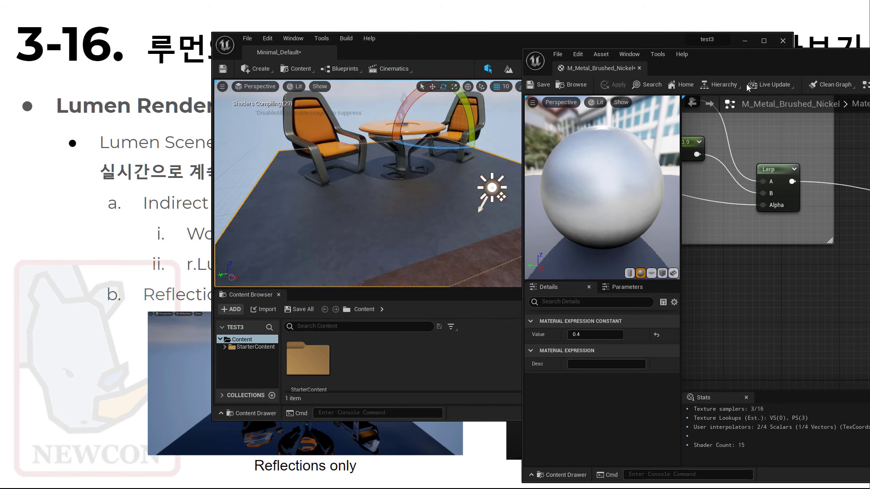
pyautogui.moveTo(708, 54); pyautogui.dragTo(869, 106)
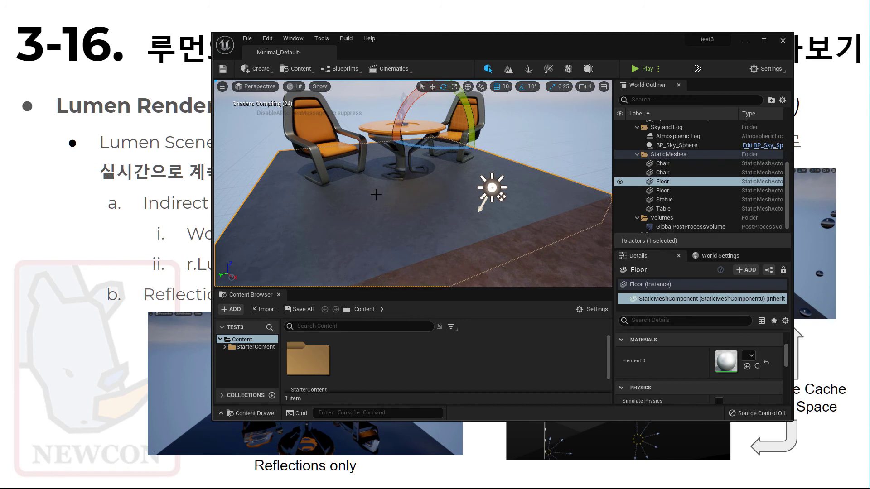